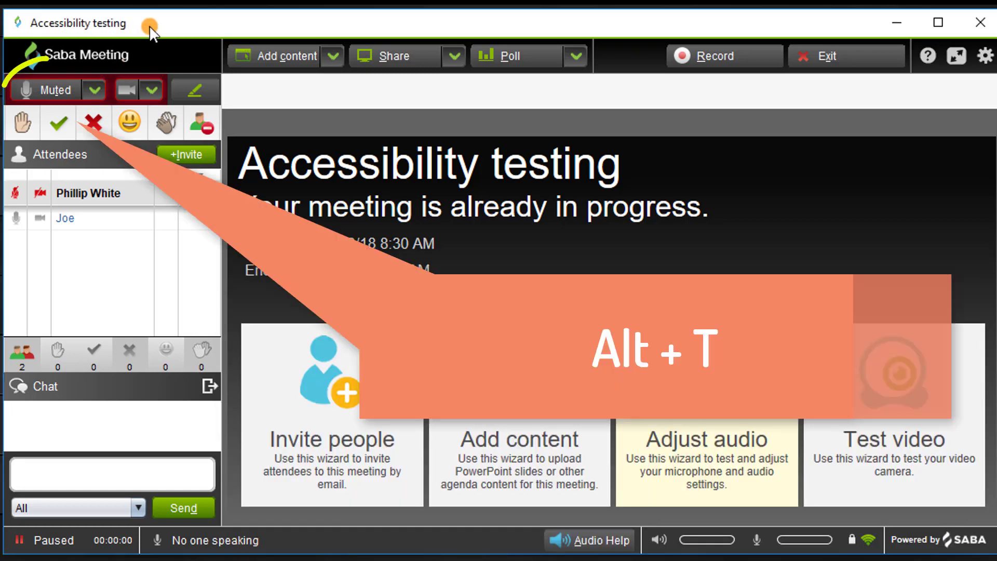
Step: Switch the microphone on and mute it again, and start the webcam video and stop it
key(alt+t)
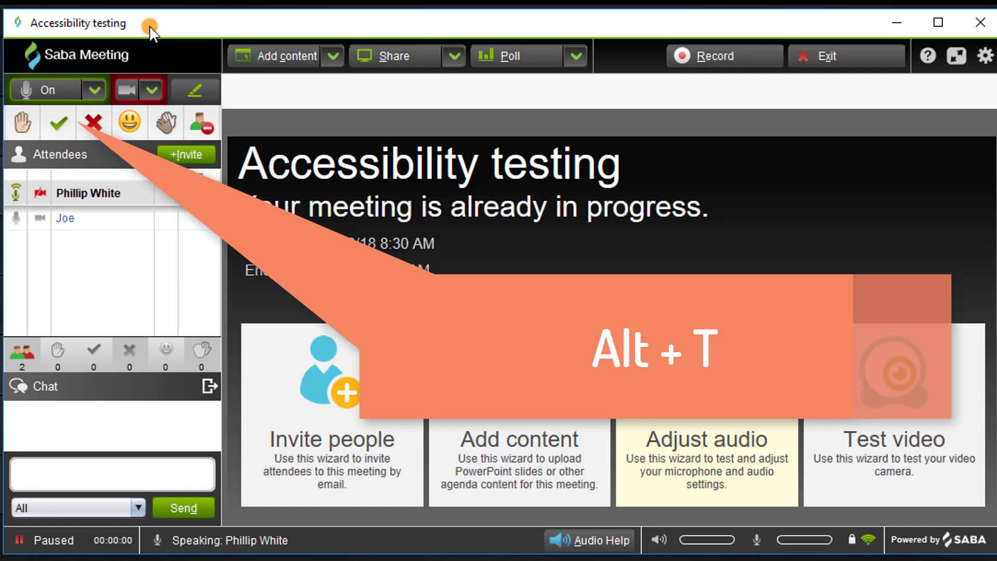
key(alt+t)
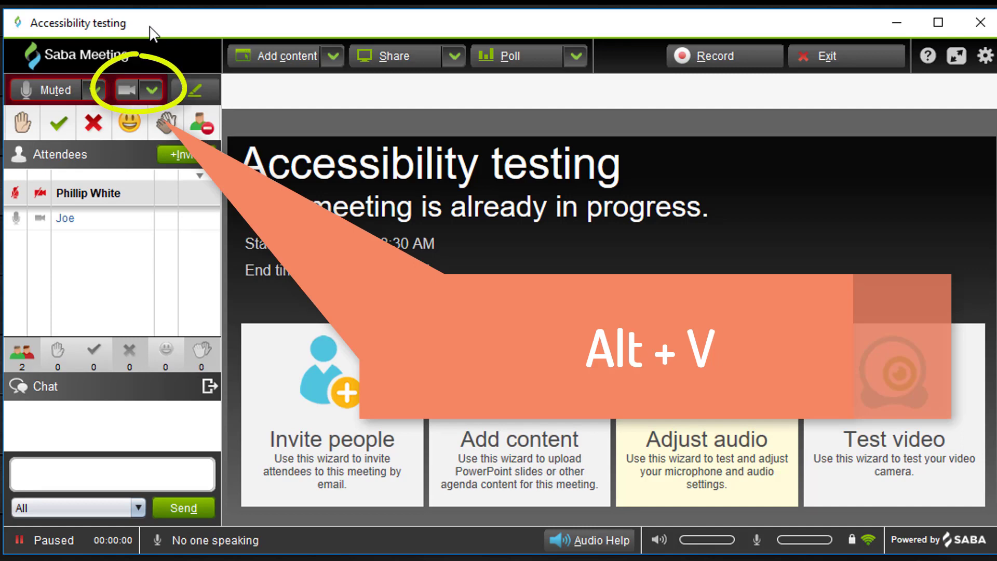
key(alt+v)
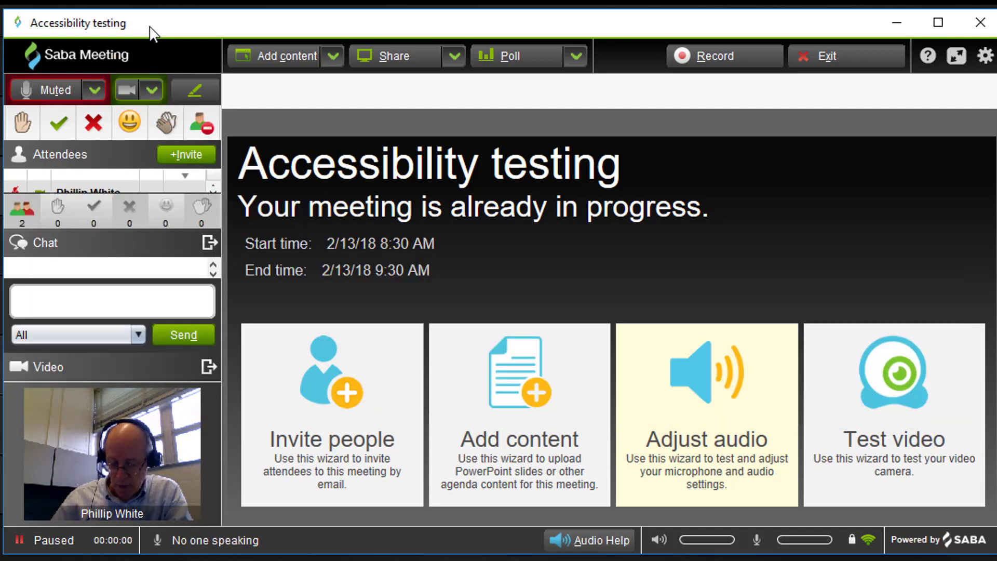
key(alt+v)
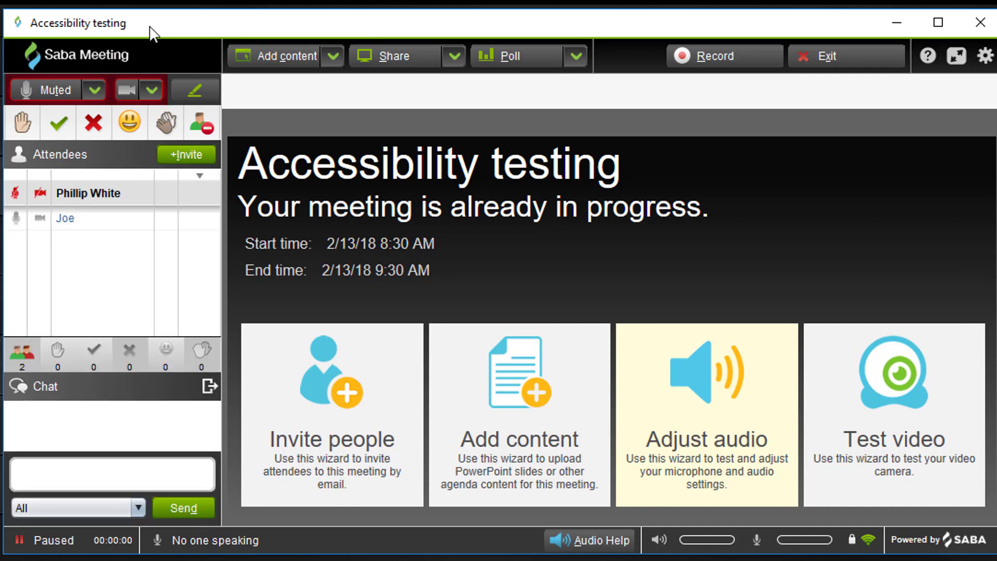
key(alt+i)
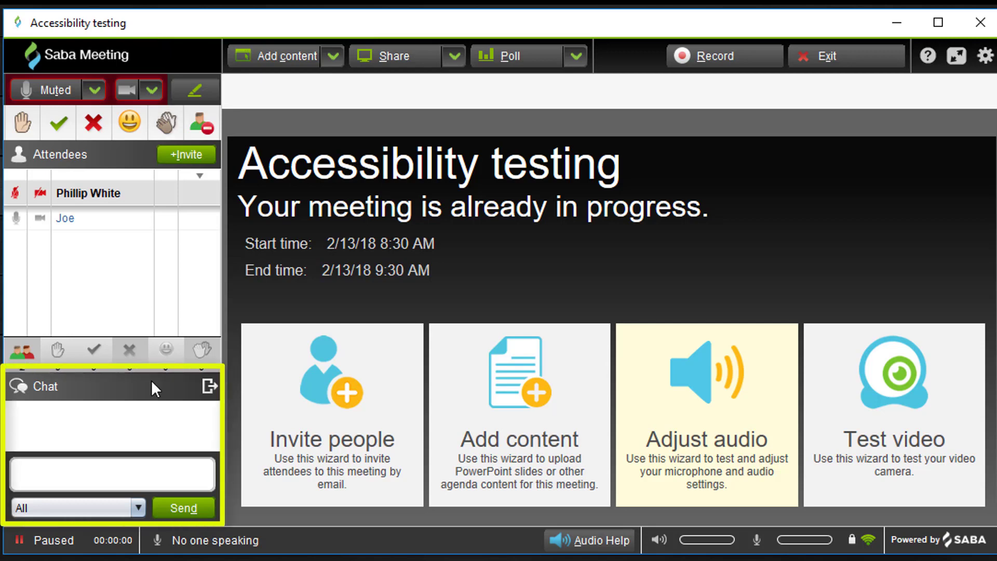
Step: Send the chat message "here is my chat" to All
click(27, 462)
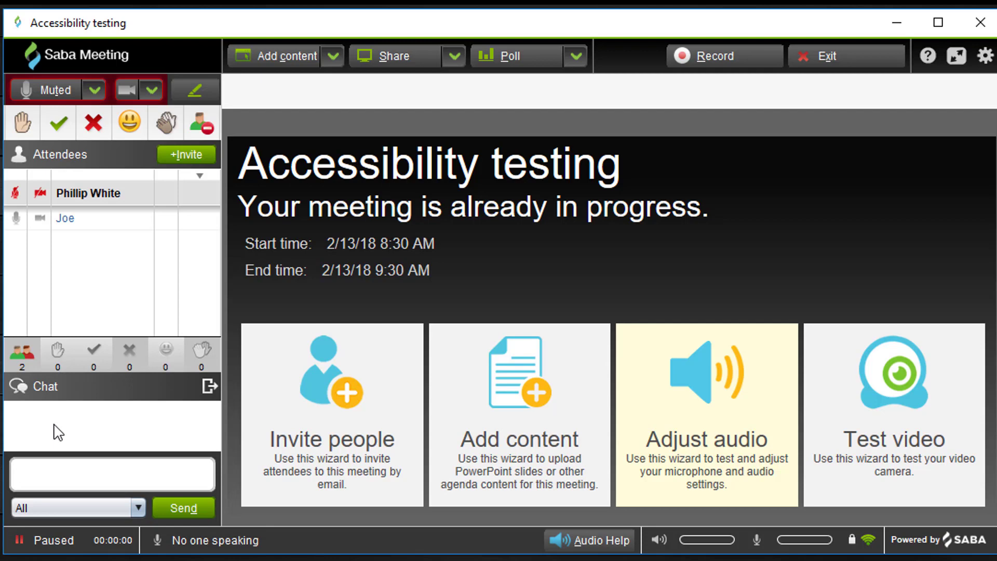
text(here is my chat)
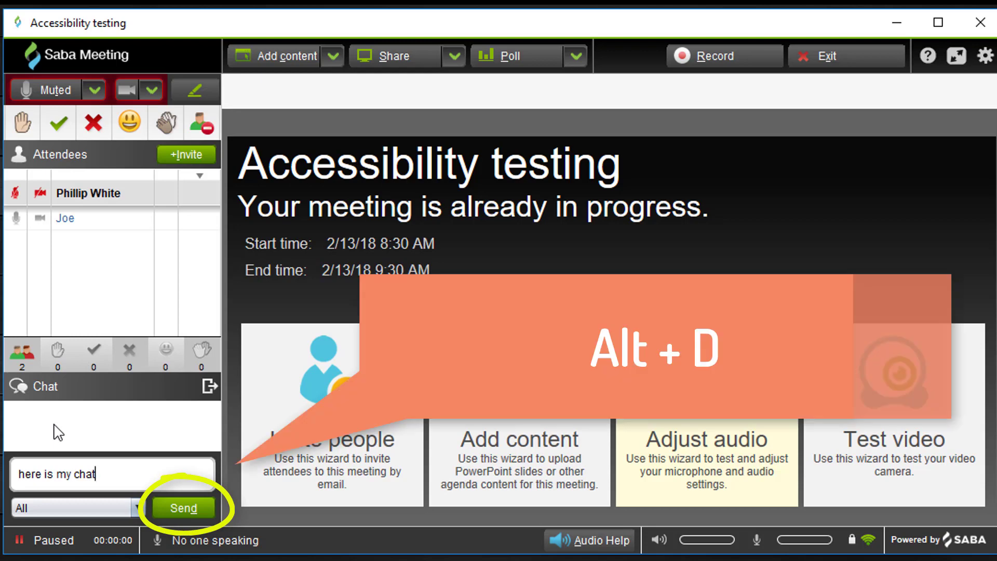
key(alt+d)
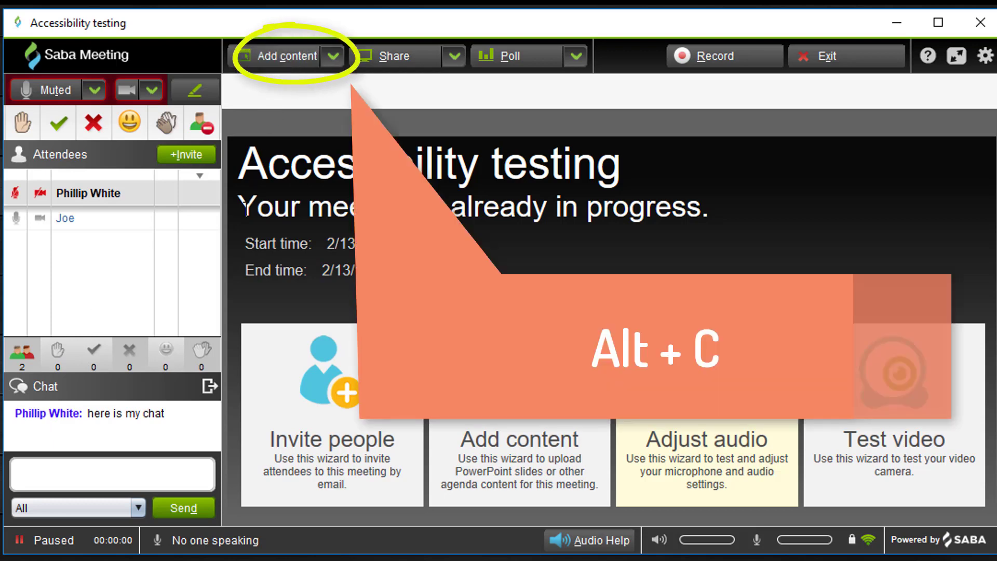
Step: View the content types available for adding to the meeting and dismiss the list
key(alt+c)
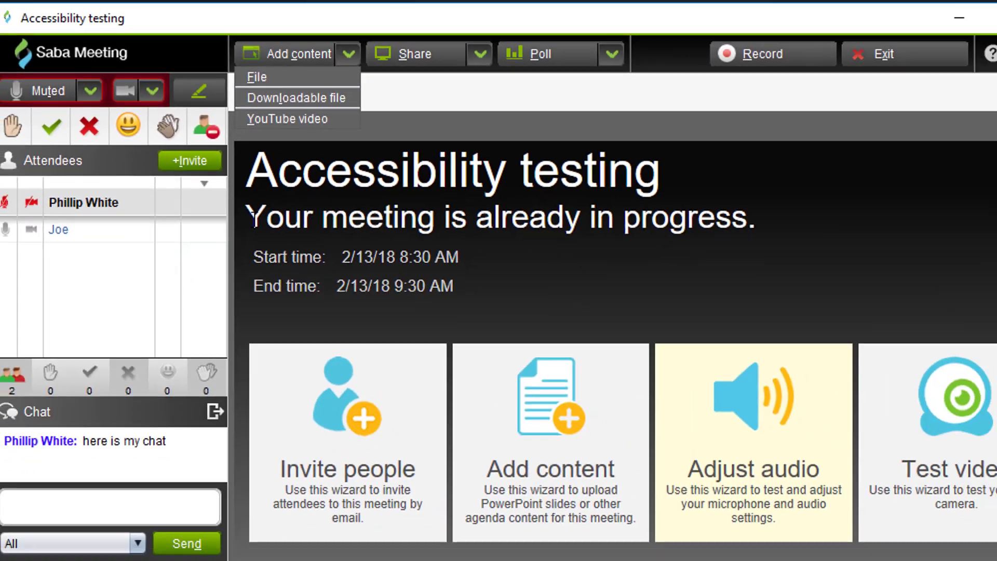
key(Escape)
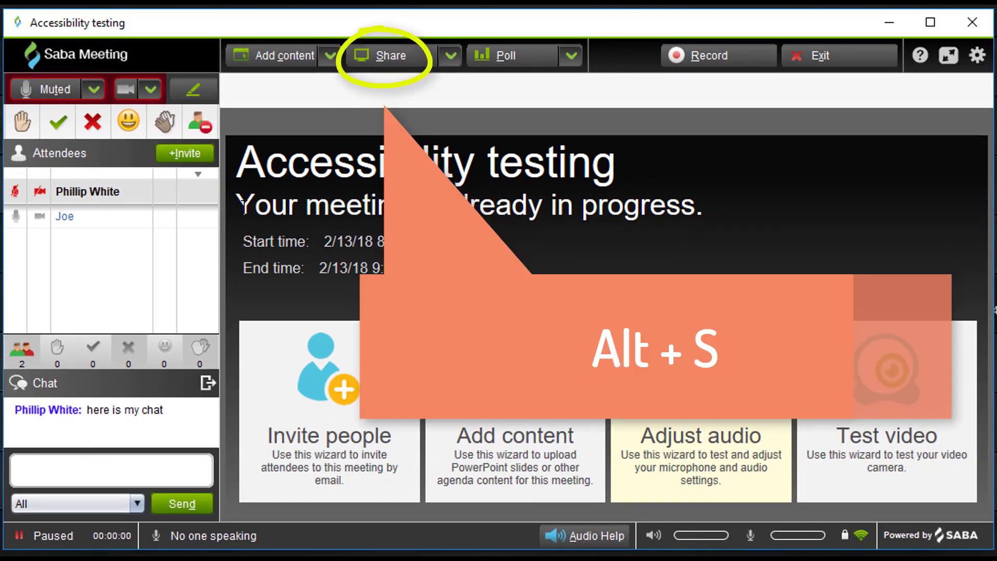
Step: Share the desktop and quit the sharing, and check the list of other screens and windows that can be shared
key(alt+s)
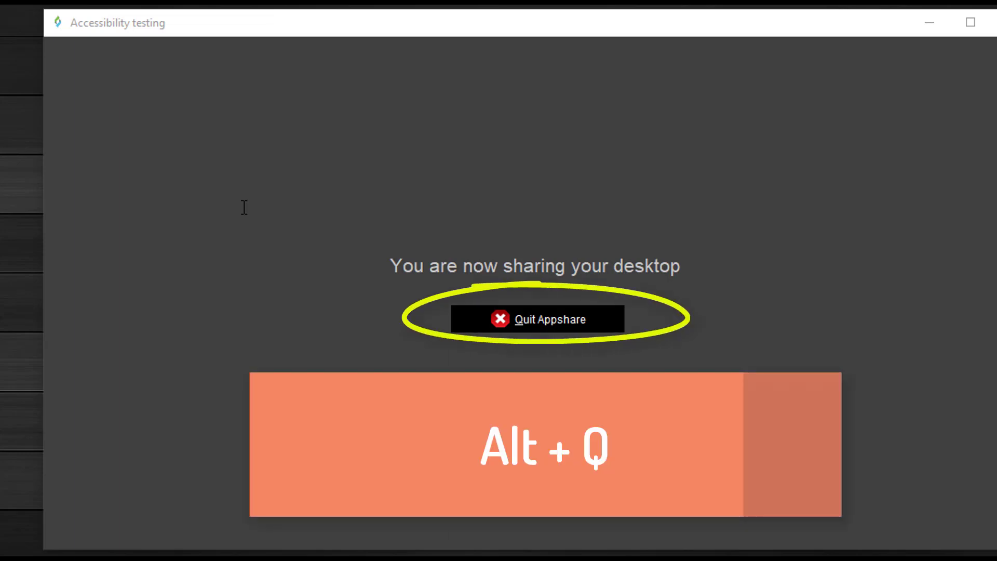
key(alt+q)
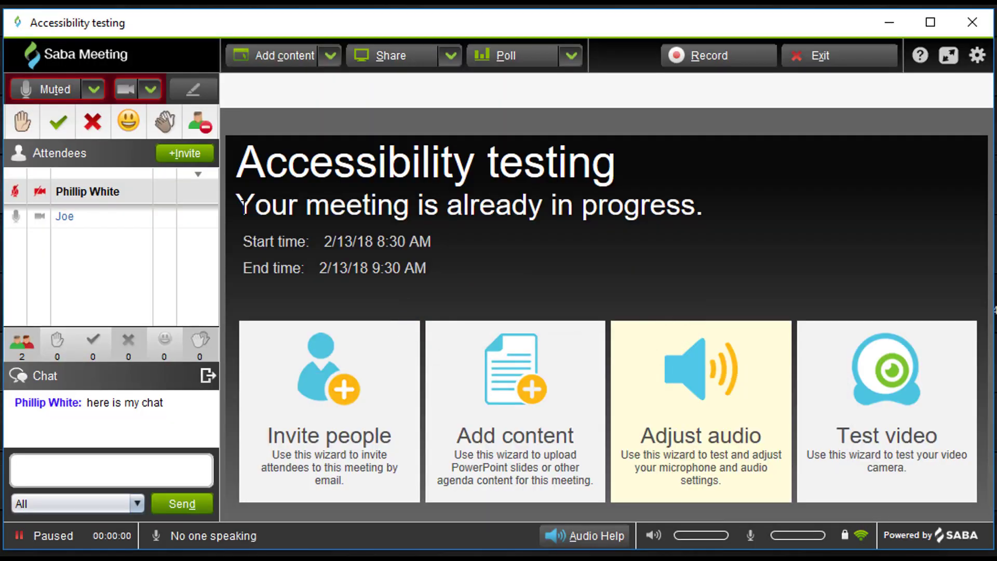
click(452, 57)
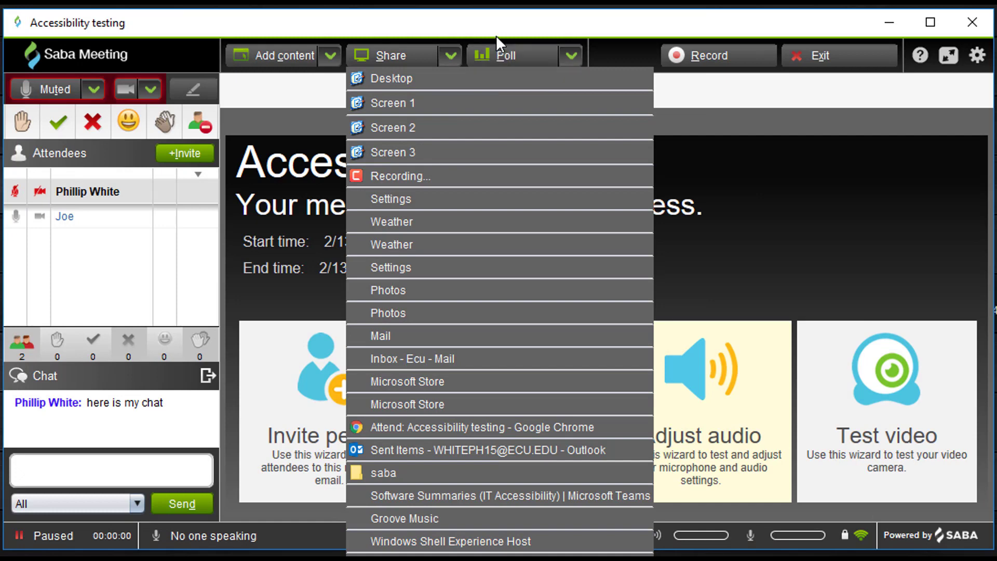
click(487, 24)
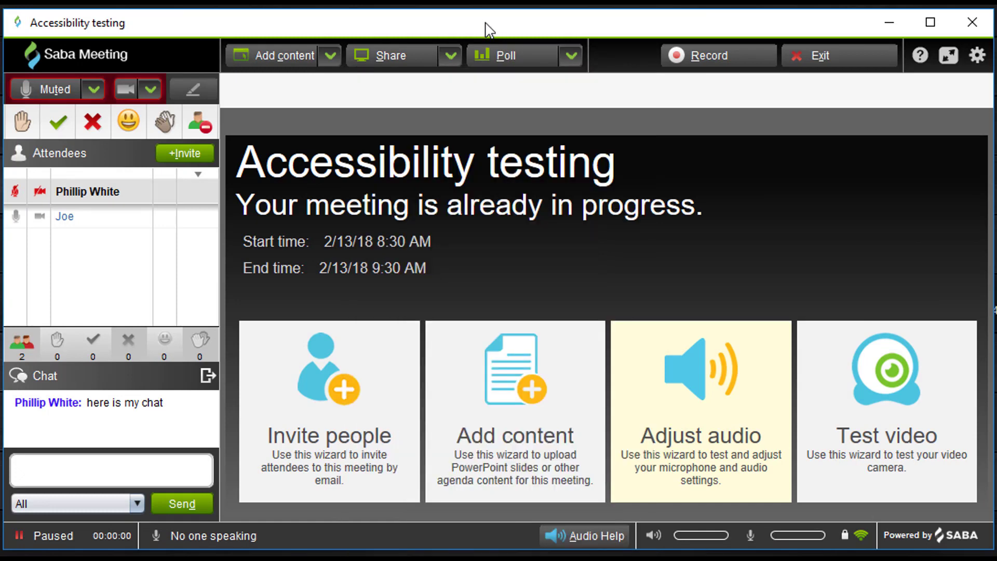
Step: Open a blank poll form and dismiss it, and look over the preset poll questions
key(alt+p)
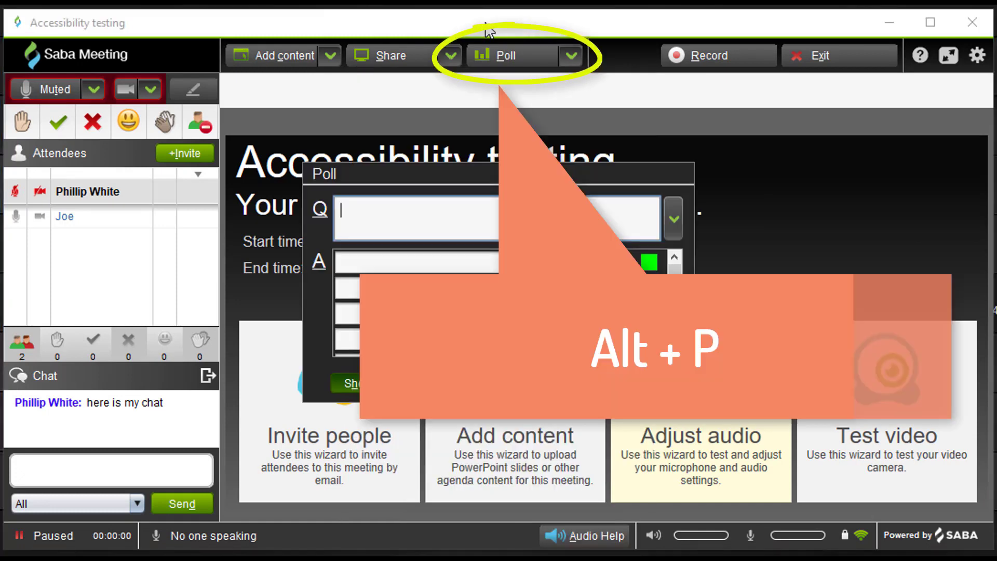
key(Escape)
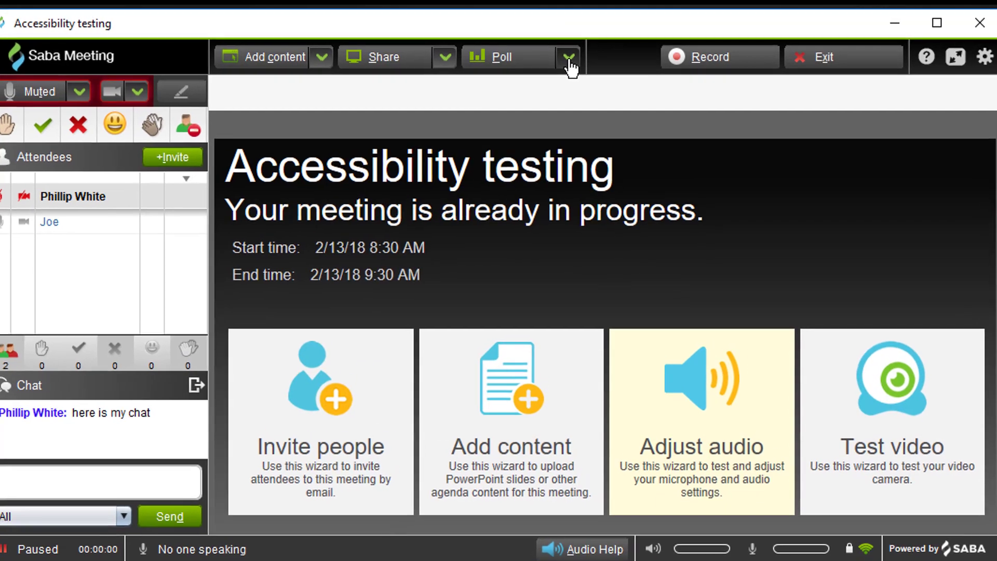
click(570, 58)
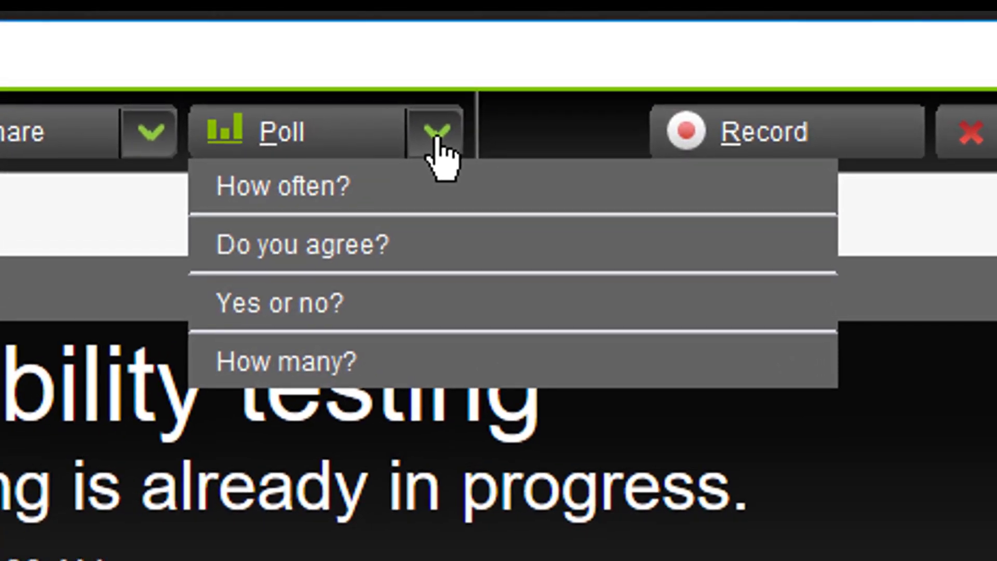
click(535, 136)
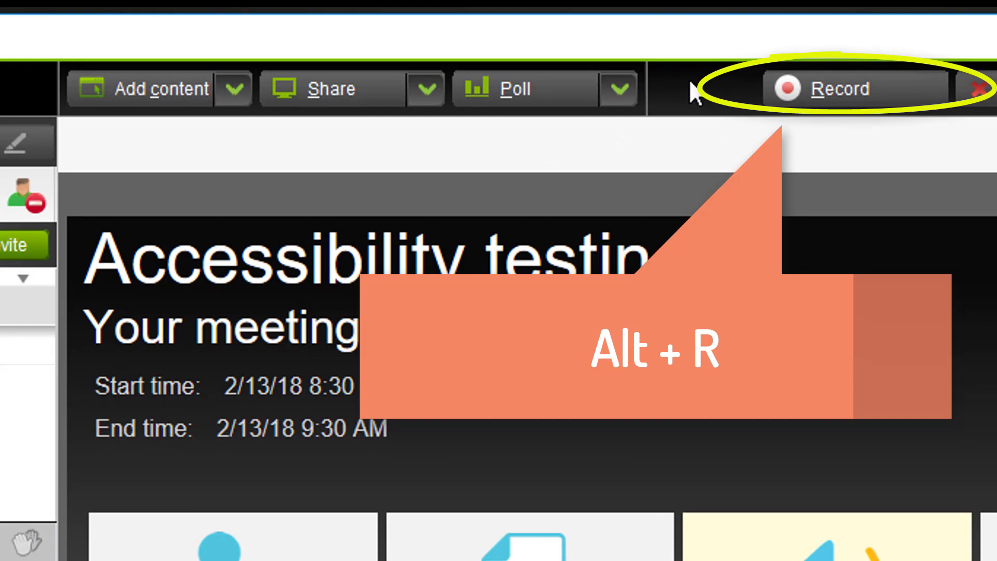
Step: Start recording the meeting and pause the recording
key(alt+r)
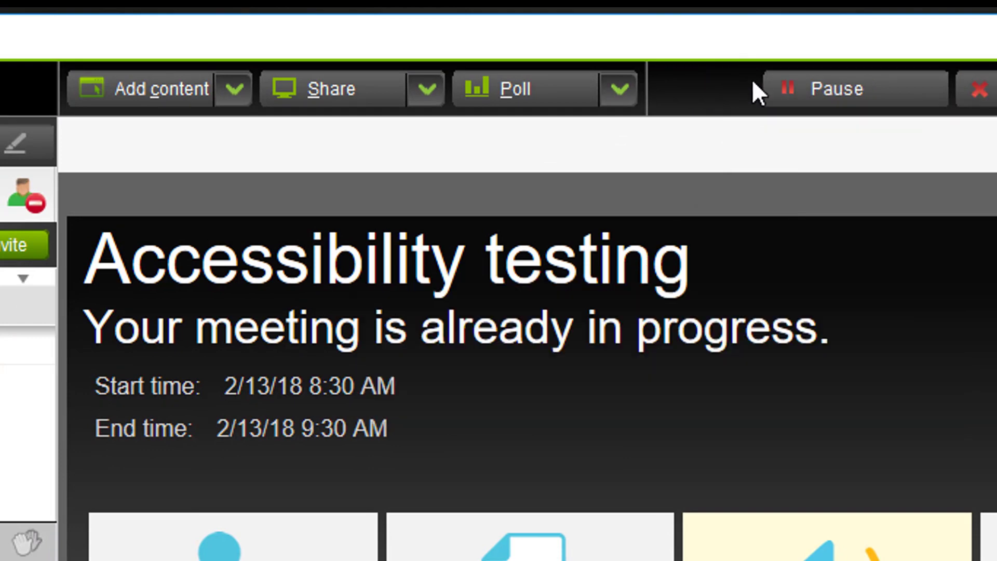
click(787, 90)
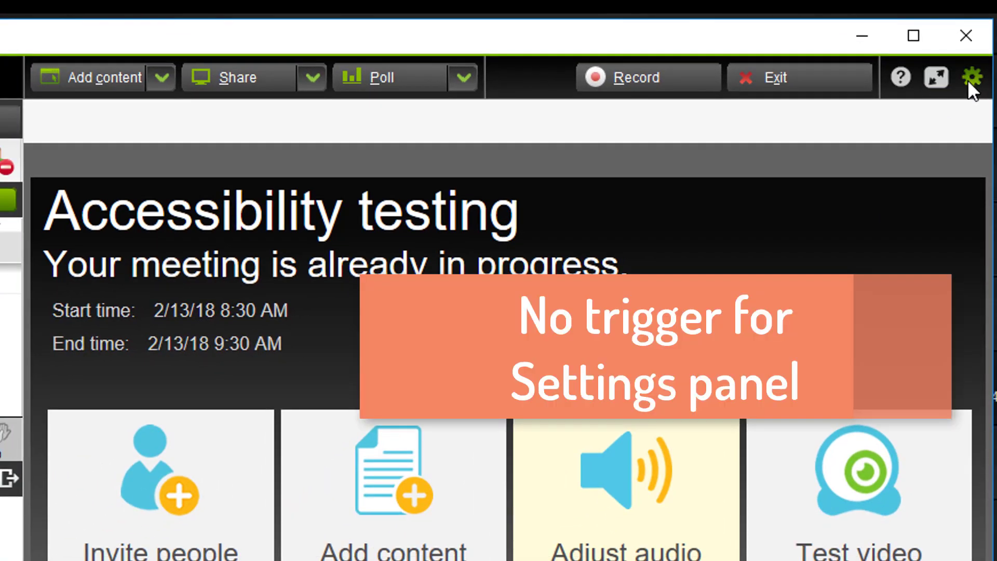
Step: Review the Session, Conference, Audio & Video, App Share, Chat & Text and Exit settings, and close the settings
click(970, 79)
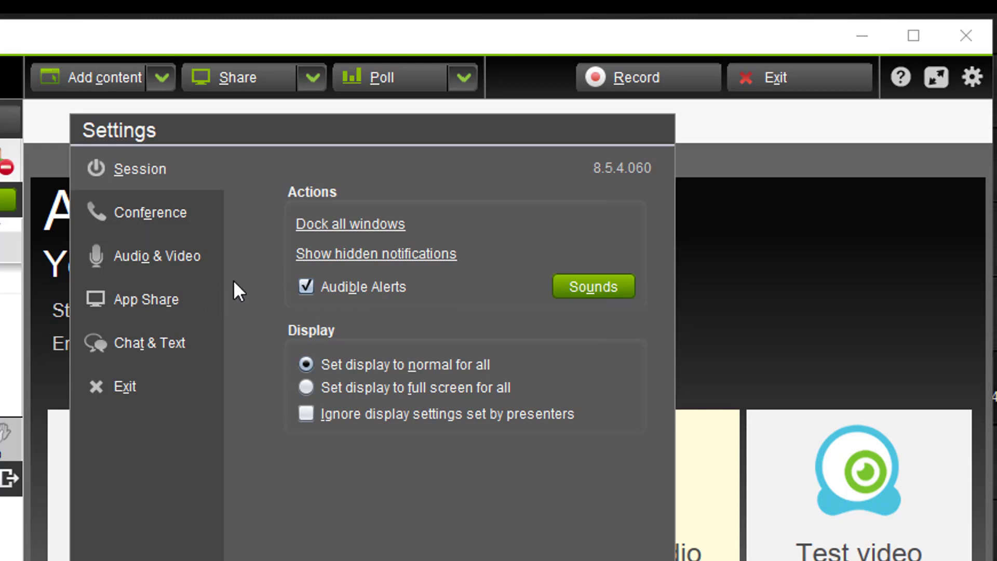
key(alt+e)
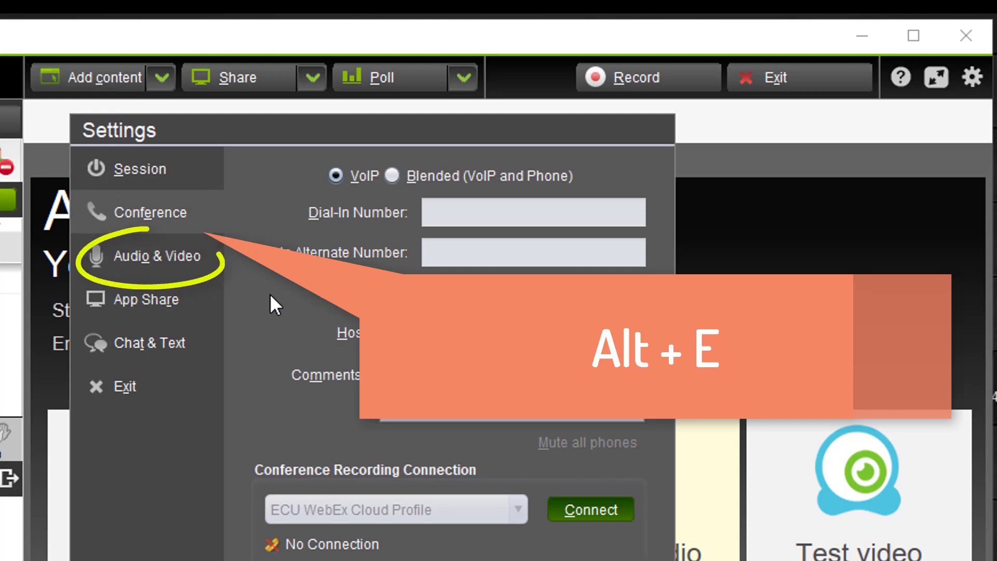
key(alt+o)
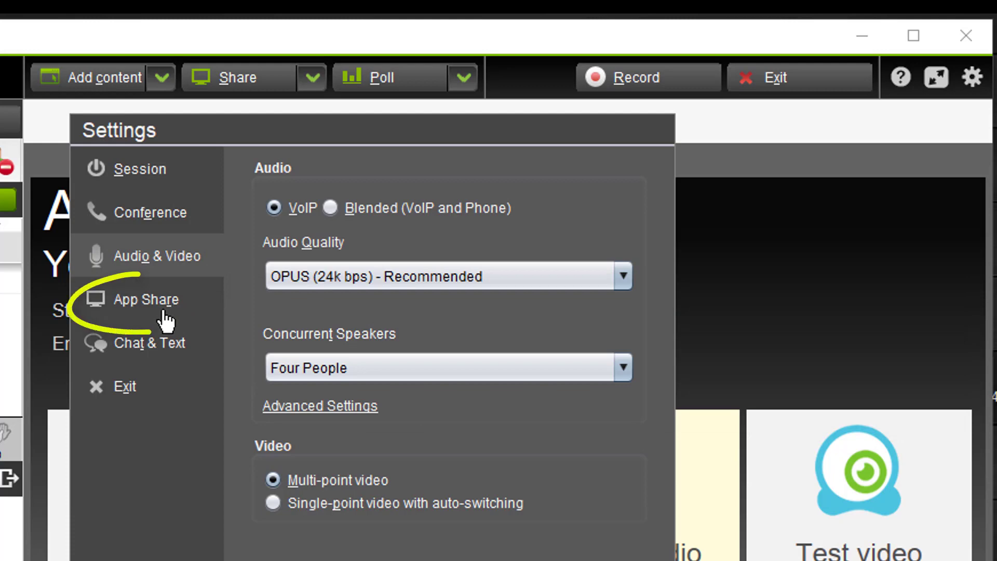
key(alt+r)
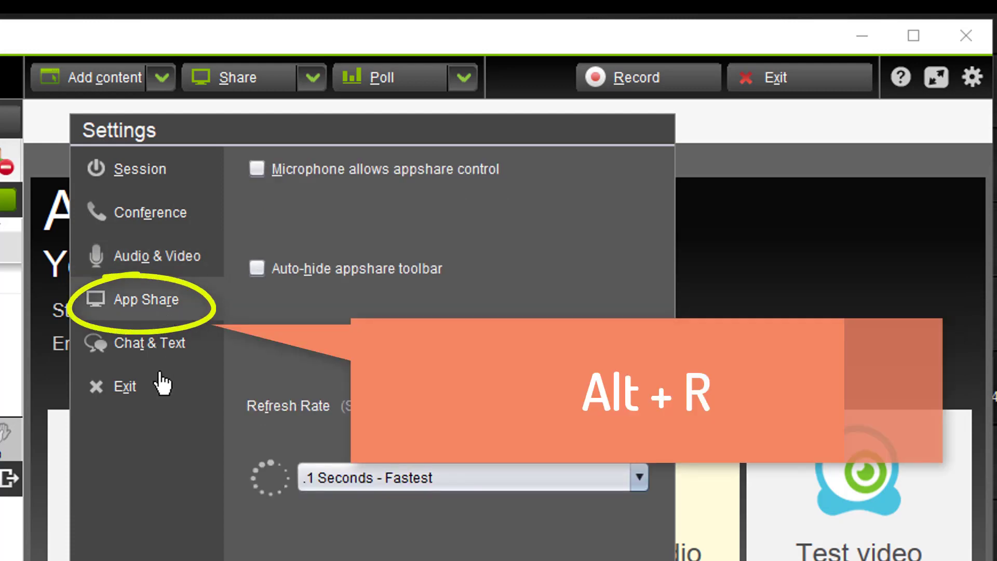
key(alt+t)
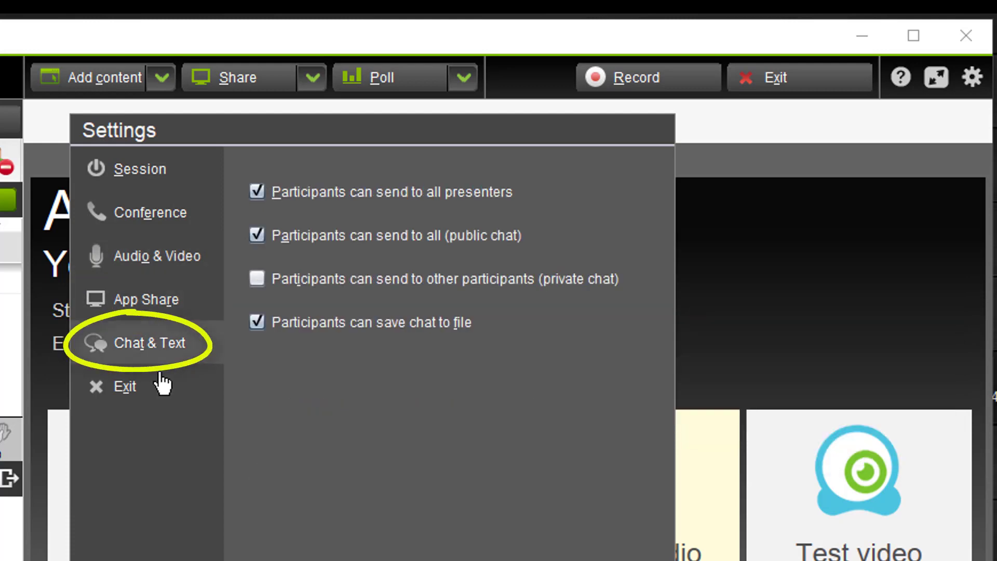
key(alt+x)
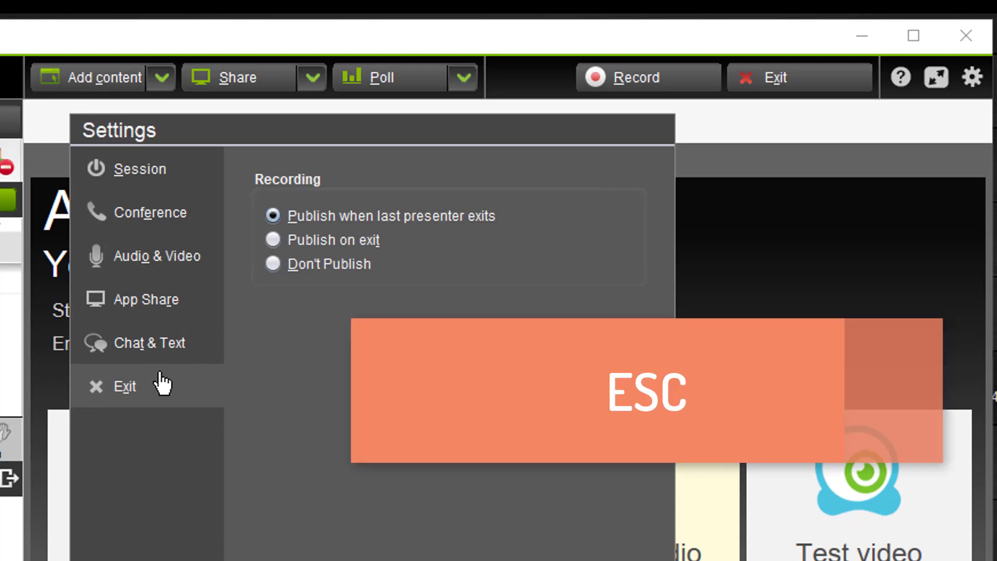
key(Escape)
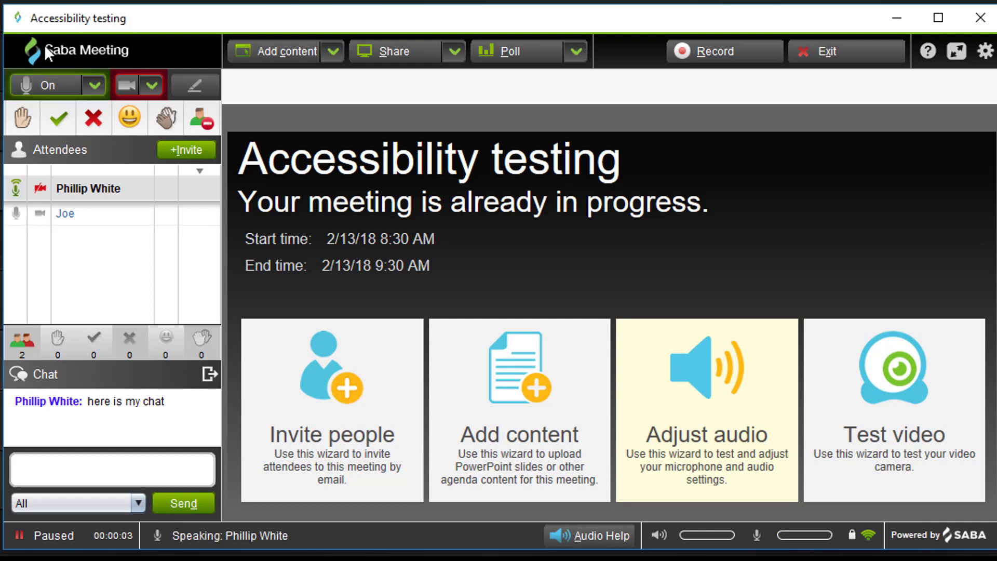
Step: Move the focus from the chat message field to the recipient list and cycle through its options back to All
key(ctrl+m)
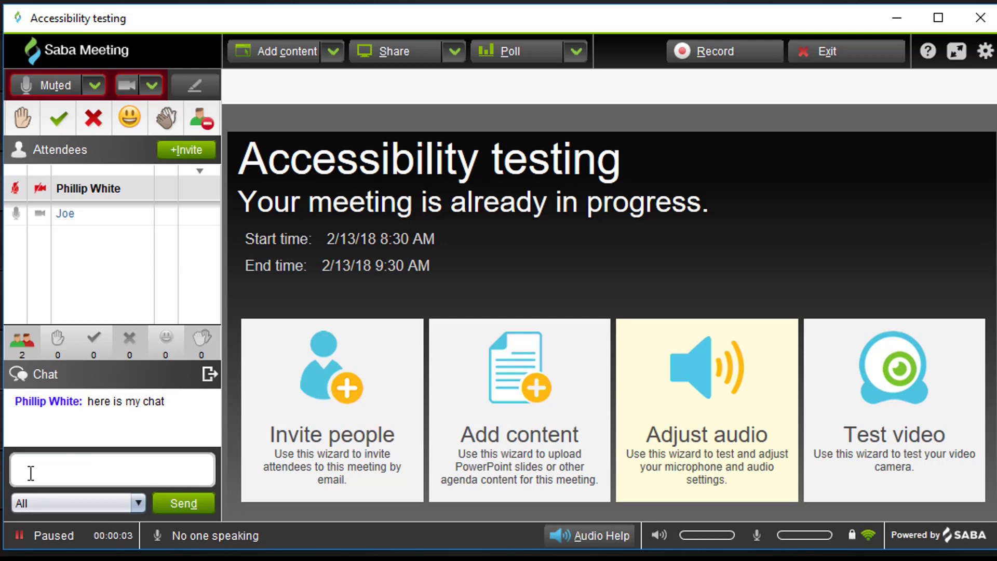
key(Tab)
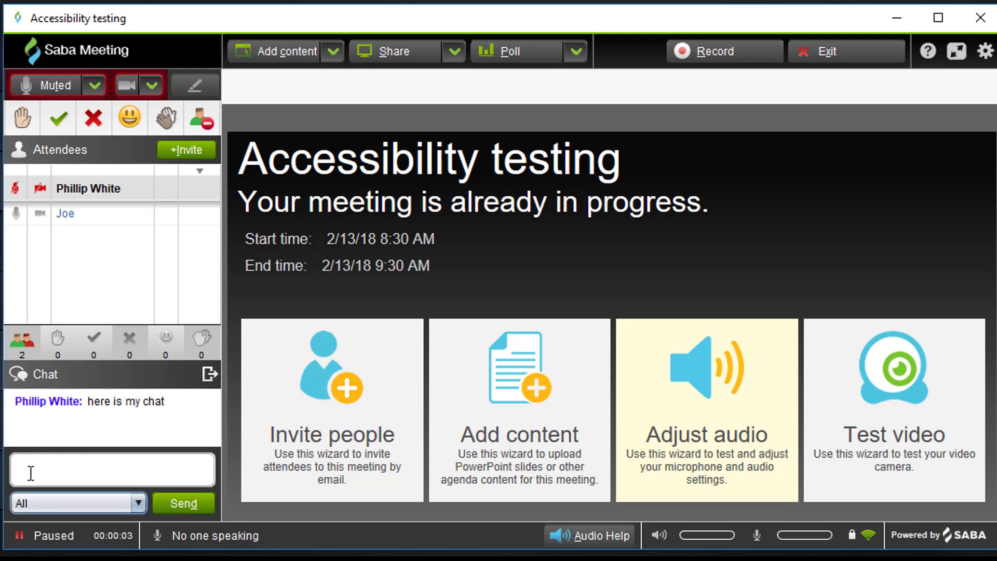
key(Down)
key(Up)
key(Down)
key(Up)
key(Down)
key(Up)
key(Tab)
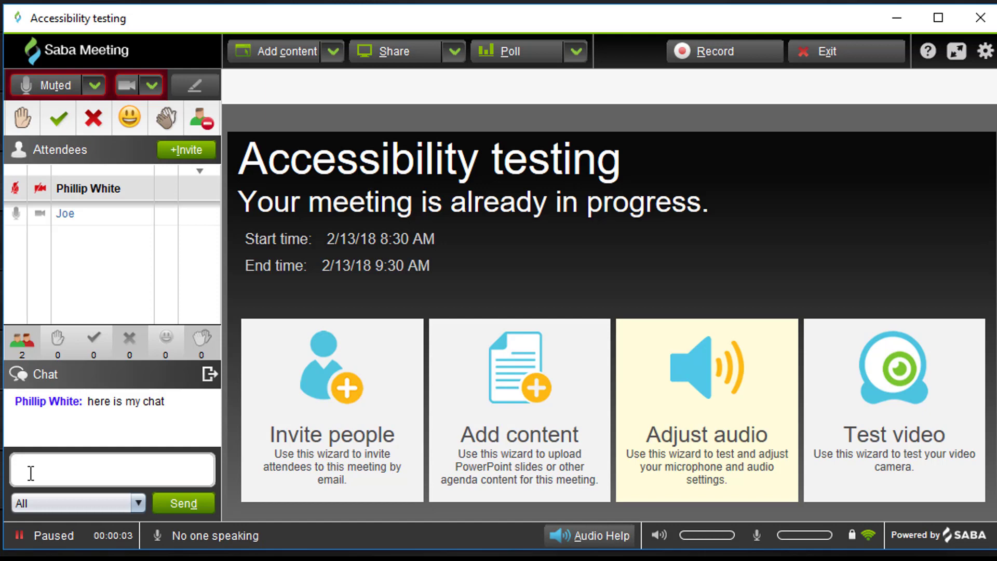
Step: Toggle the microphone between on and muted several times, leaving it switched on
key(ctrl+Home)
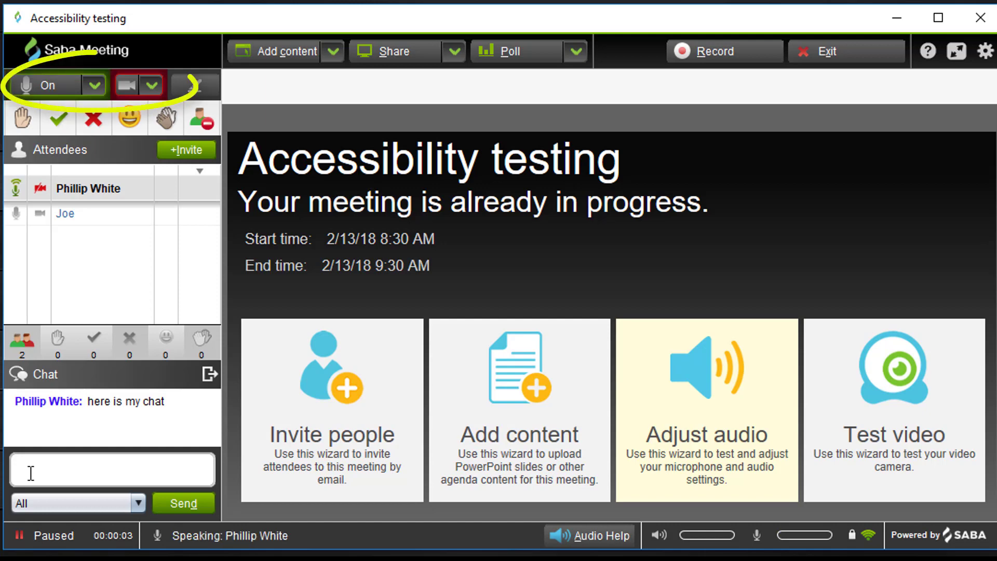
key(ctrl+Home)
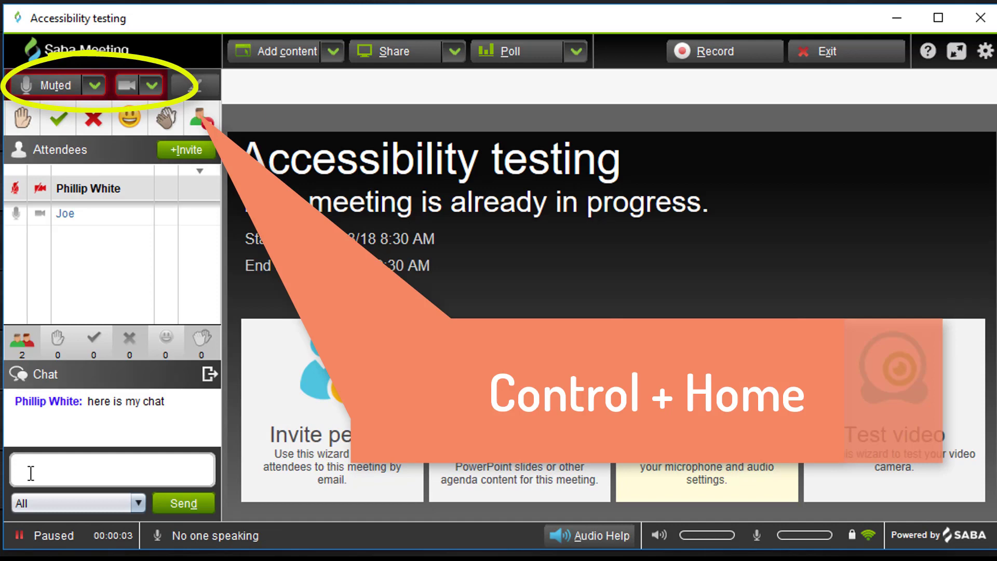
key(ctrl+Home)
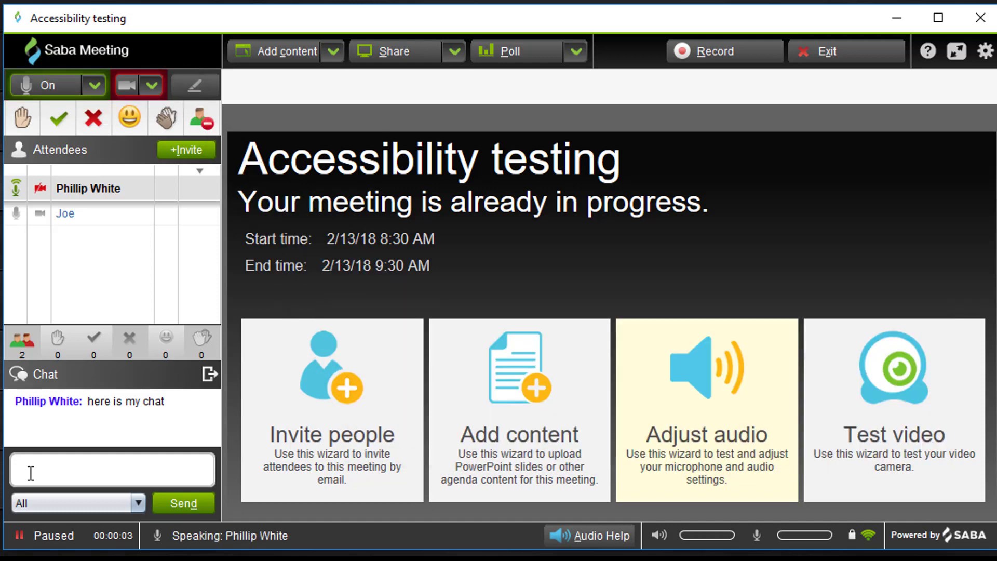
key(ctrl+Home)
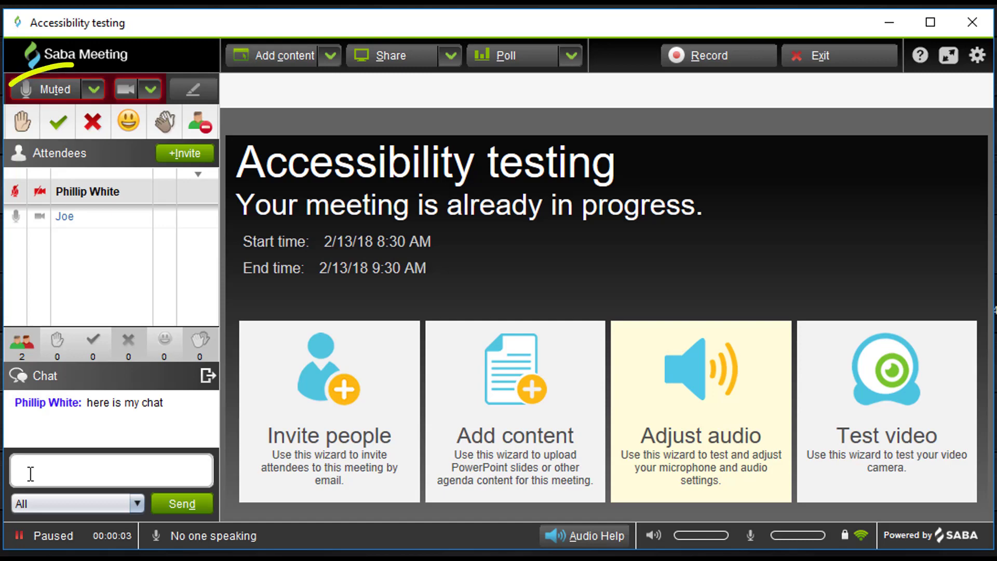
key(ctrl+Home)
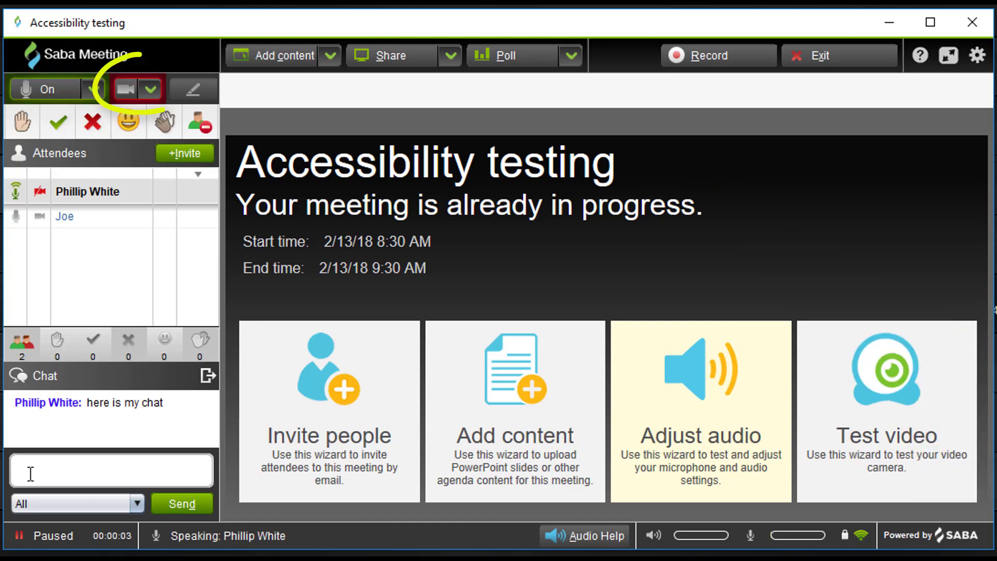
Step: Start sending the webcam video, mute the microphone, and turn the webcam off again
key(alt+v)
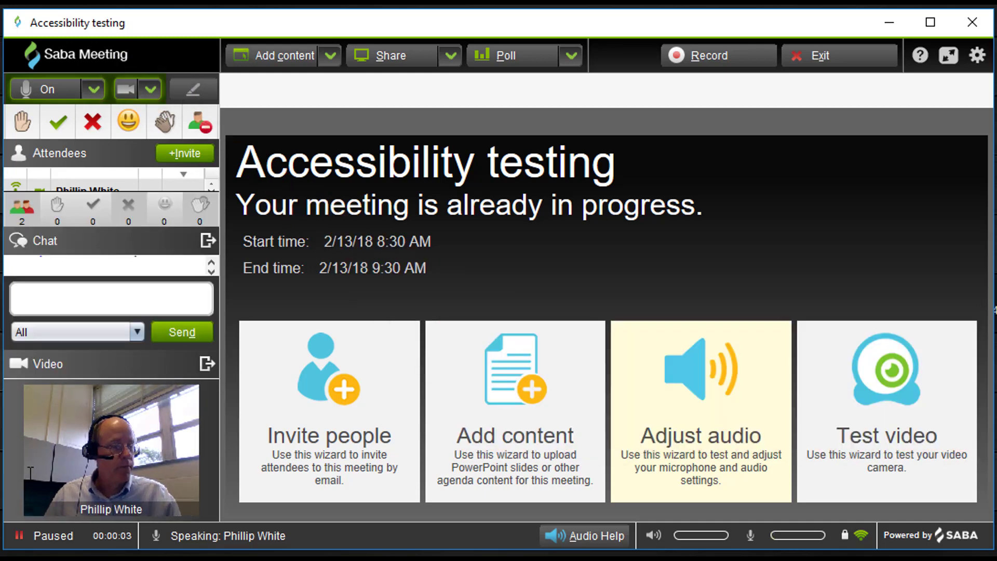
key(alt+t)
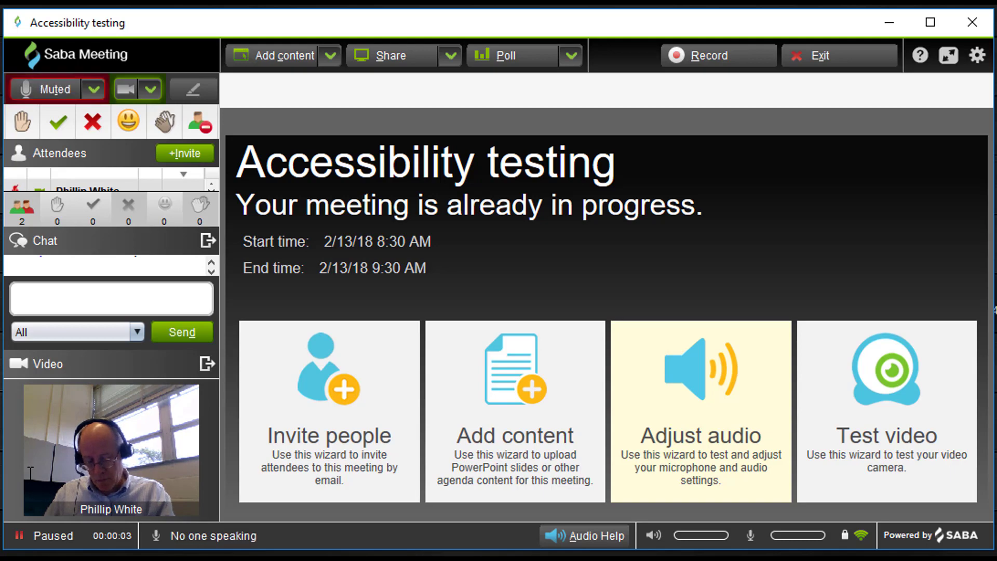
key(alt+v)
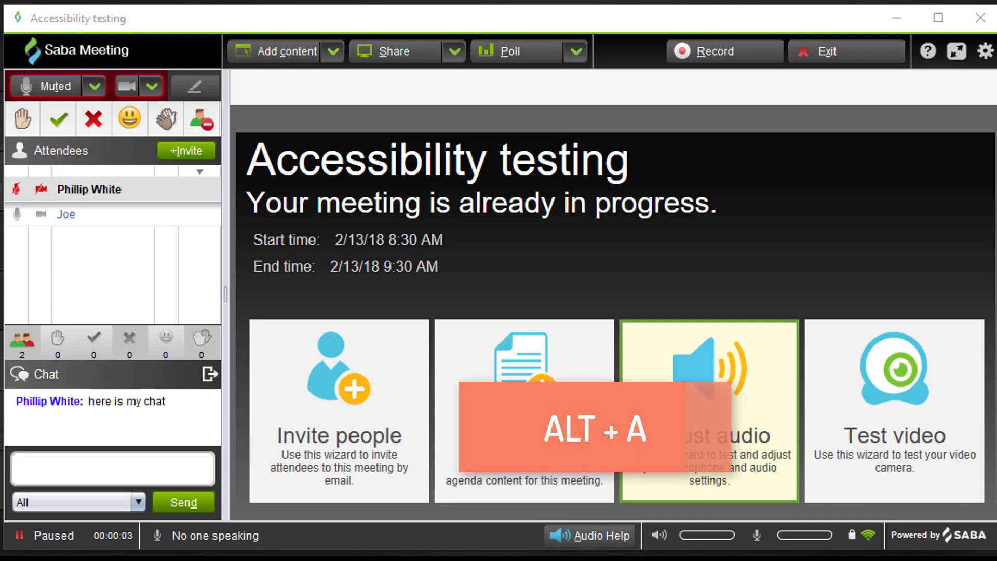
Step: Open Audio Setup, play the speaker test sound, and close the setup
key(alt+a)
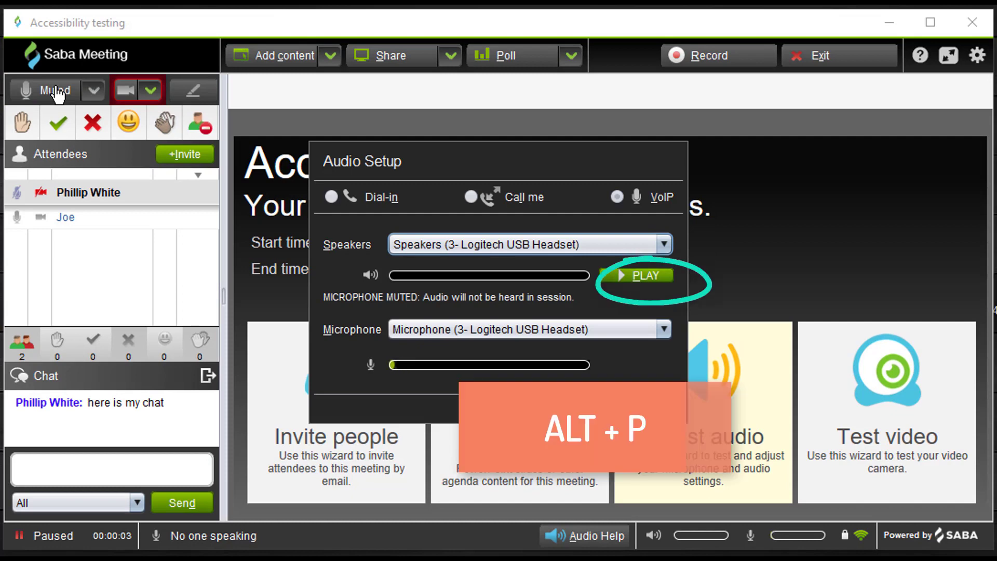
key(alt+p)
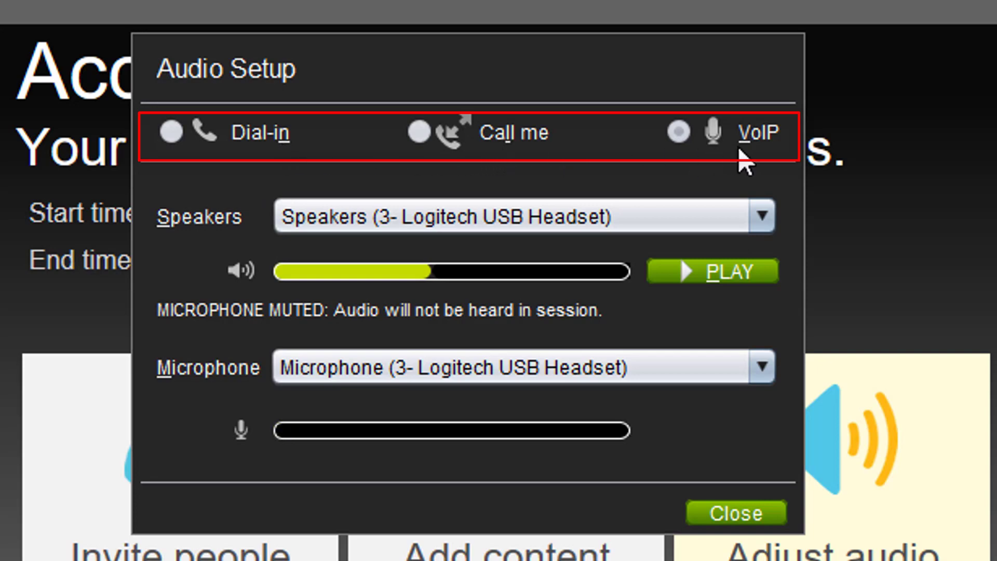
click(722, 514)
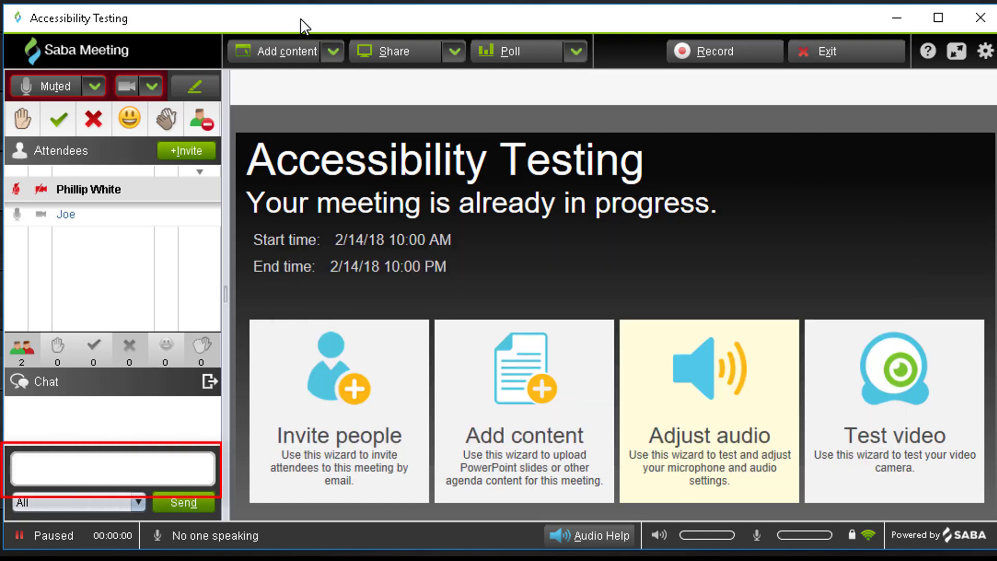
Step: Move the focus to the chat message field and send "here is a chat" to All
key(alt+4)
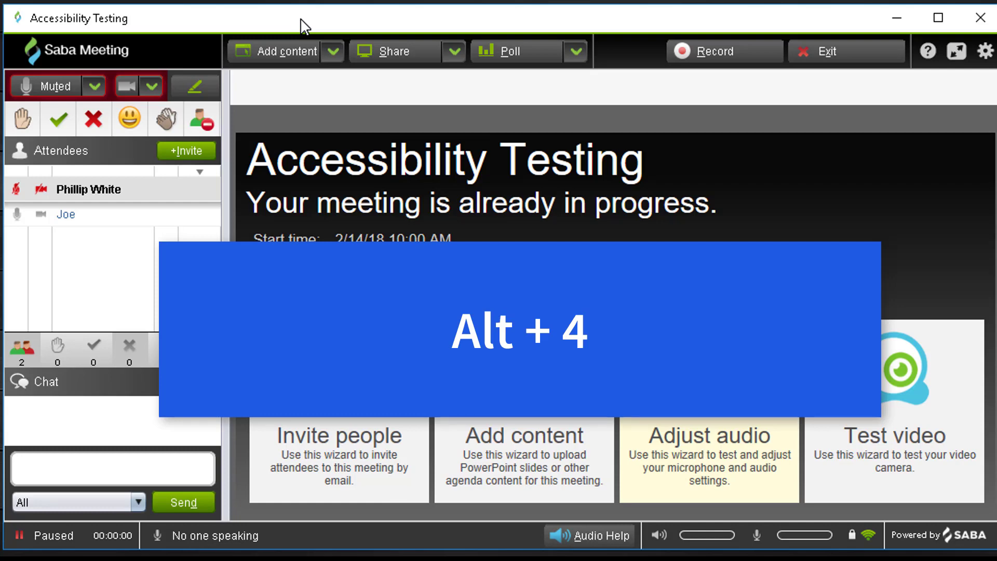
text(here is)
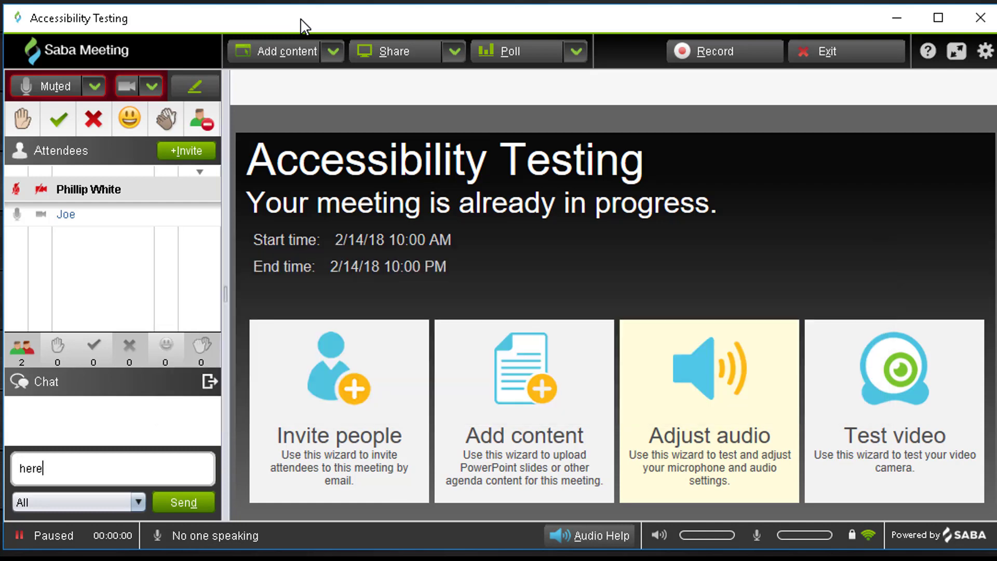
text( a chat)
key(Return)
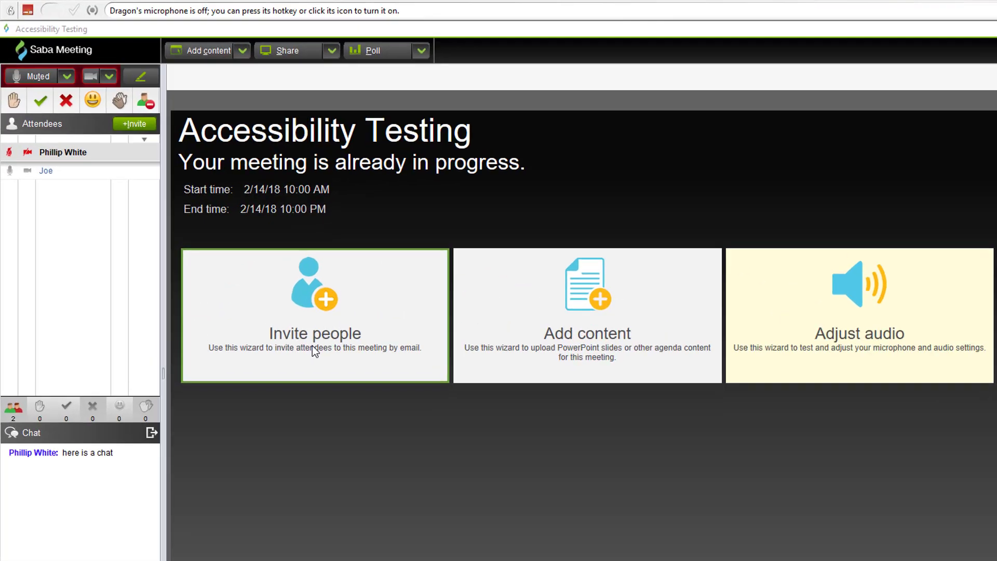
Step: Turn on Dragon's microphone and discard the text dictated into the Dictation Box
click(21, 8)
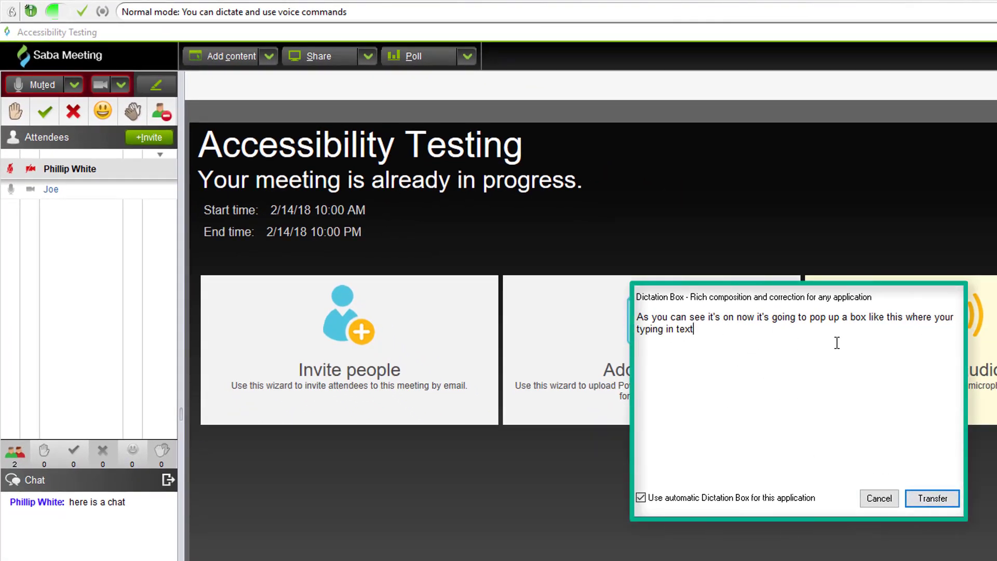
click(878, 499)
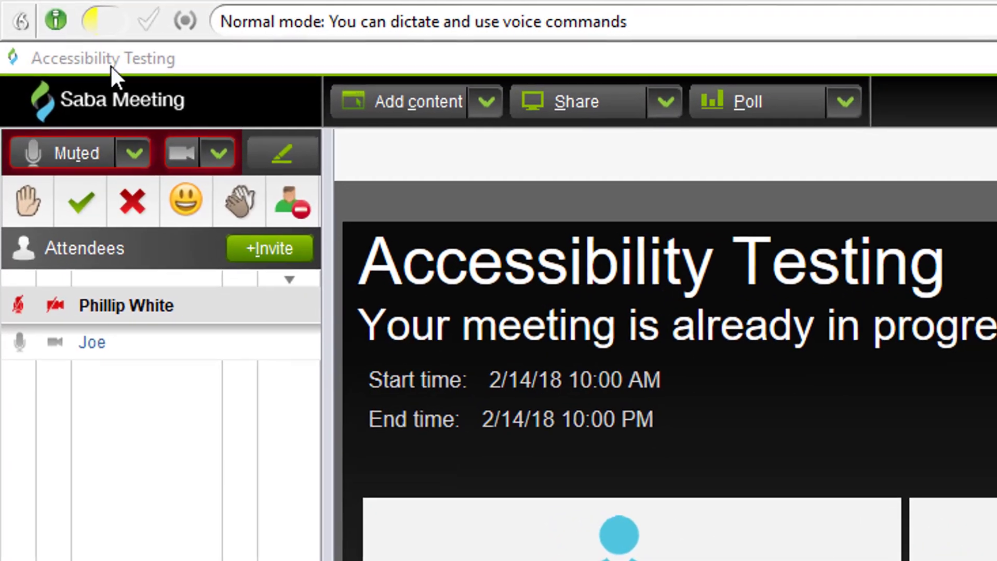
Step: Put Dragon's microphone to sleep and turn it back on
click(62, 34)
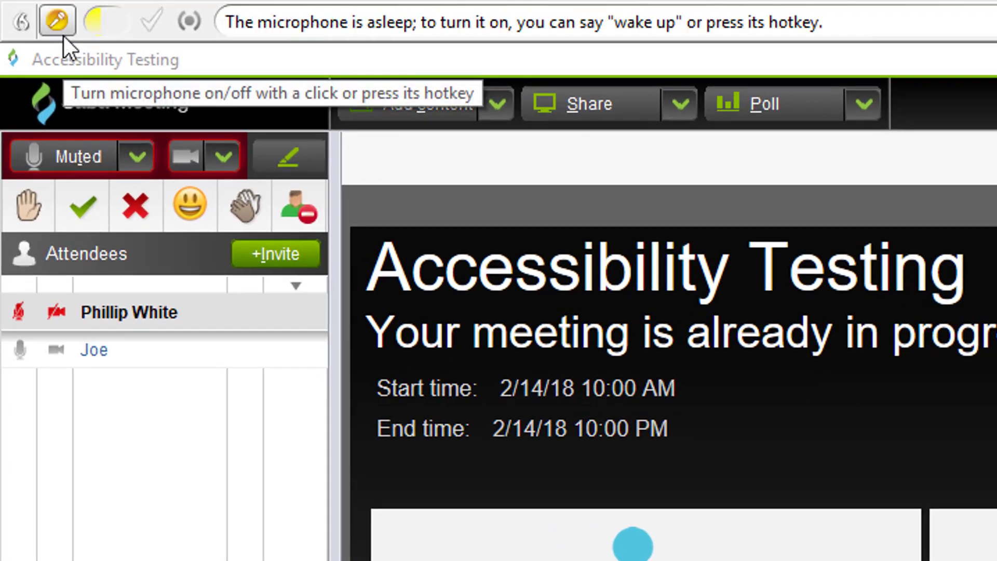
click(92, 38)
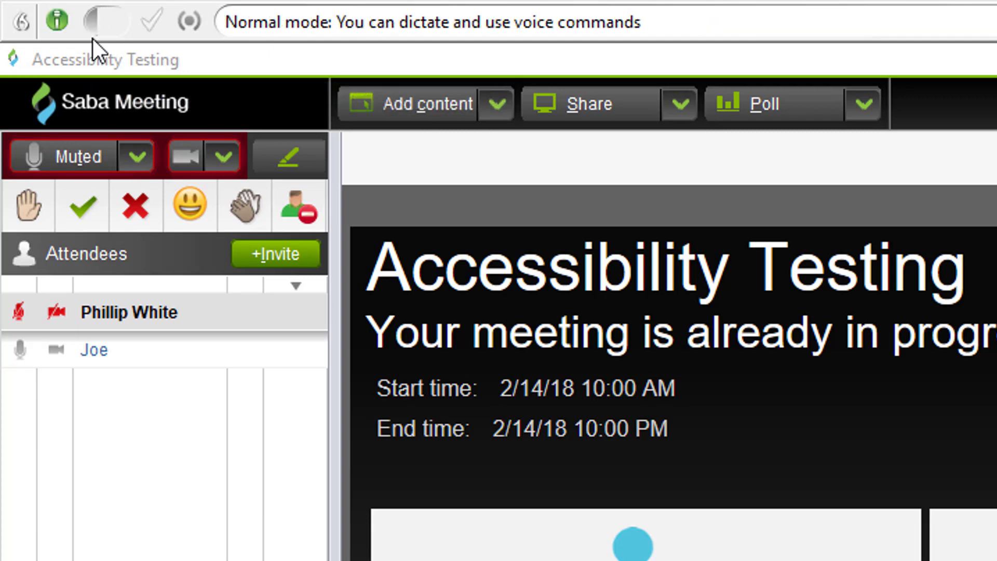
click(93, 39)
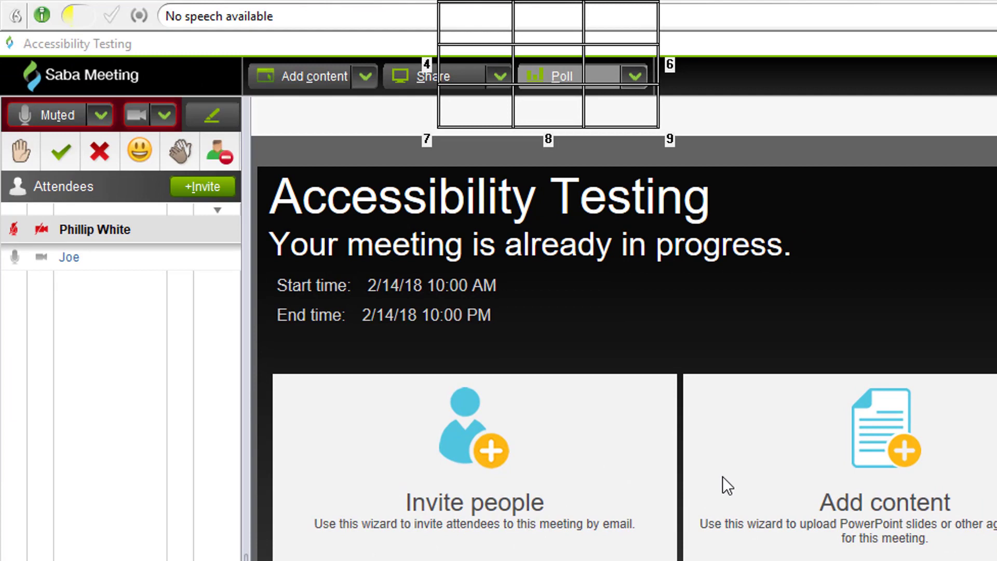
Step: Start a new poll, transfer the dictated text "This is the question" into its question field, and cancel the poll
click(552, 76)
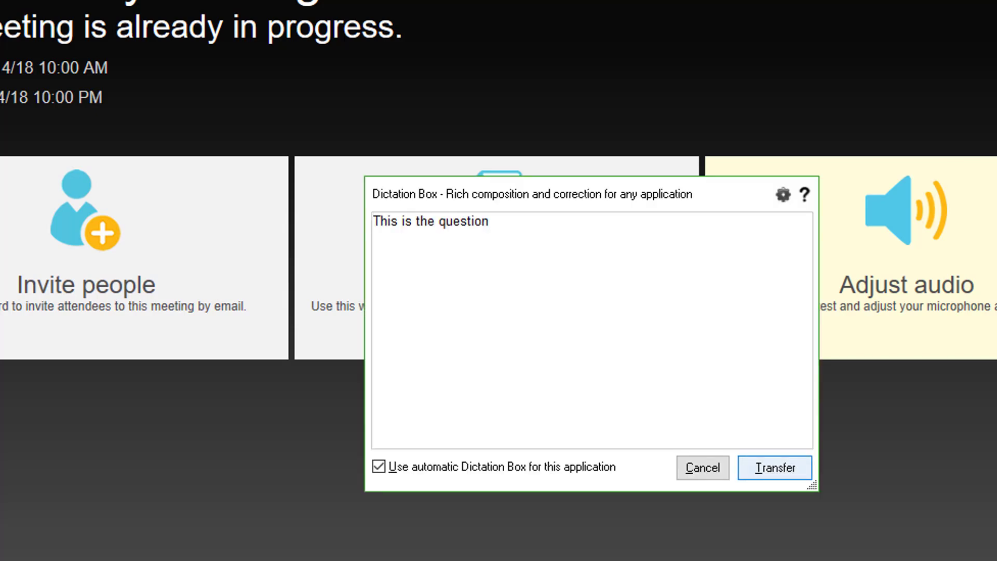
click(775, 468)
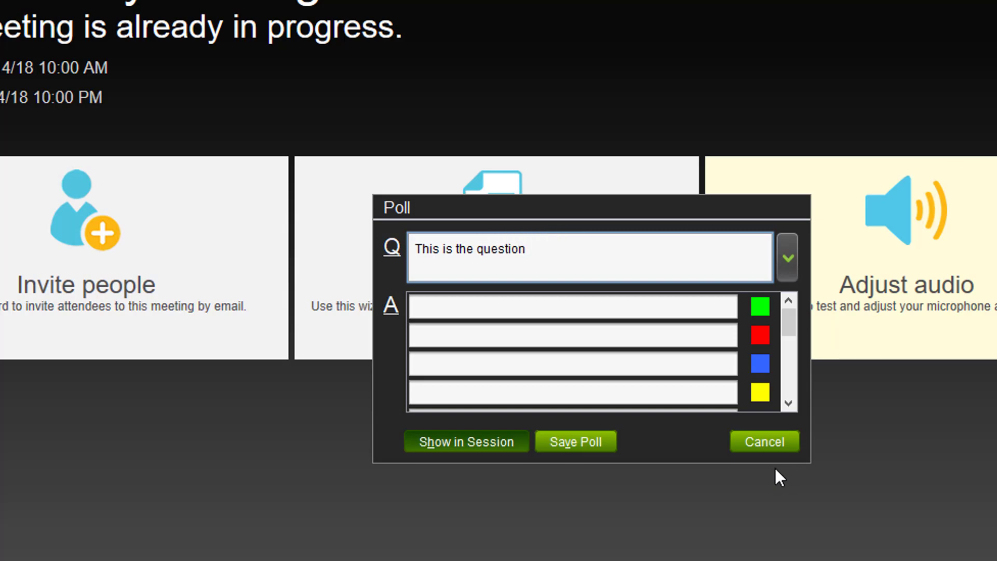
click(771, 450)
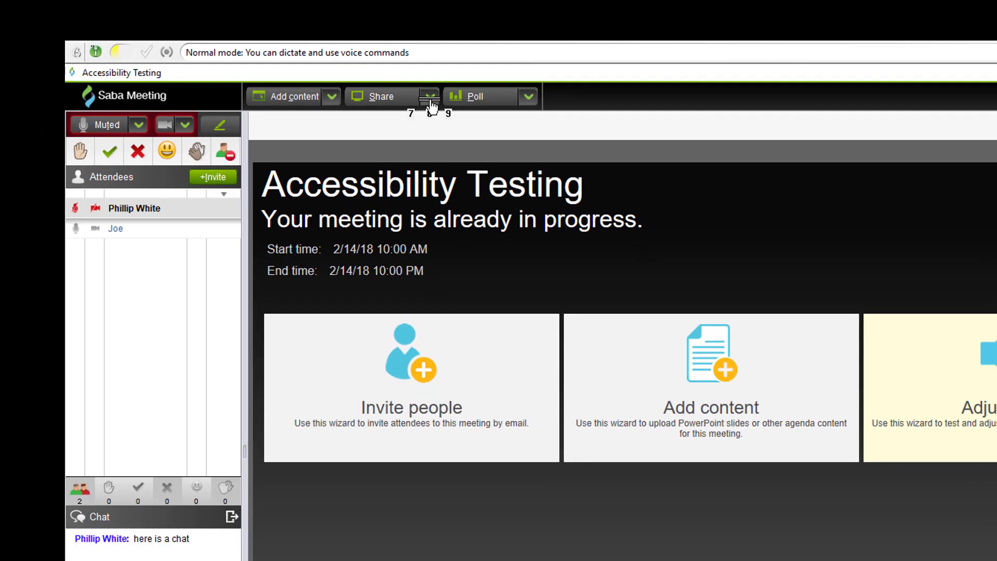
Step: Open the Share options using the mouse grid and switch the meeting microphone on the same way
click(430, 107)
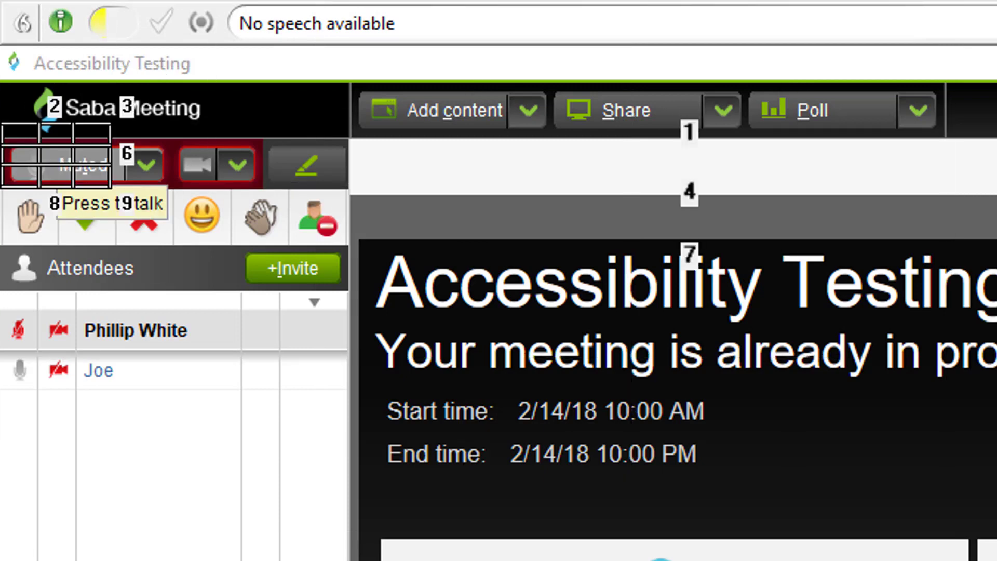
click(62, 166)
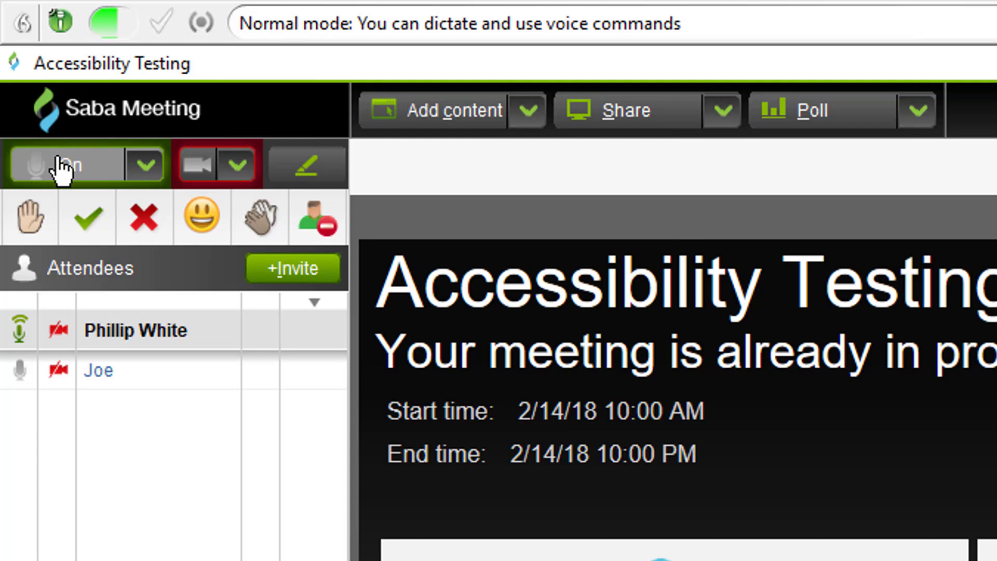